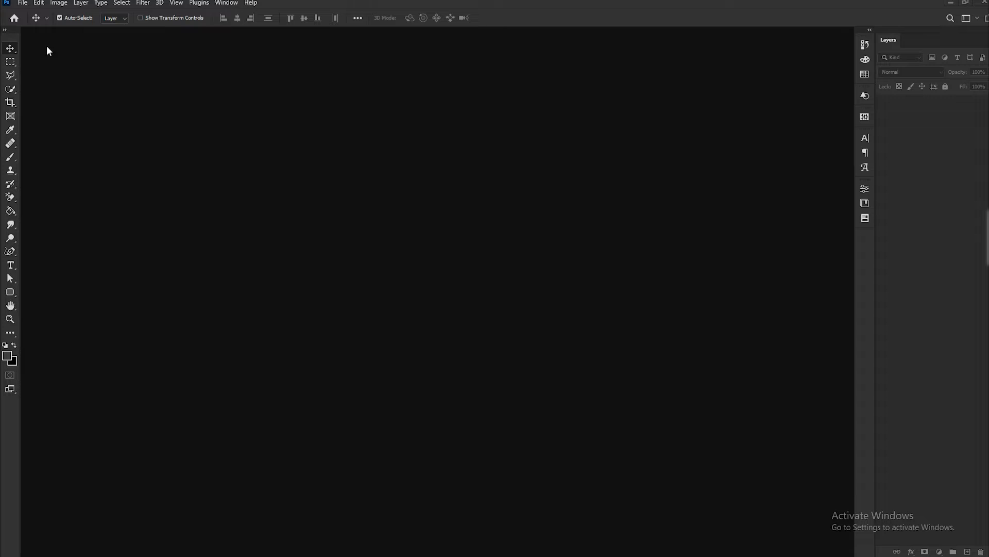
- Open the image pexels-deybson-mallony-5726925.jpg from the Downloads folder
left_click(22, 3)
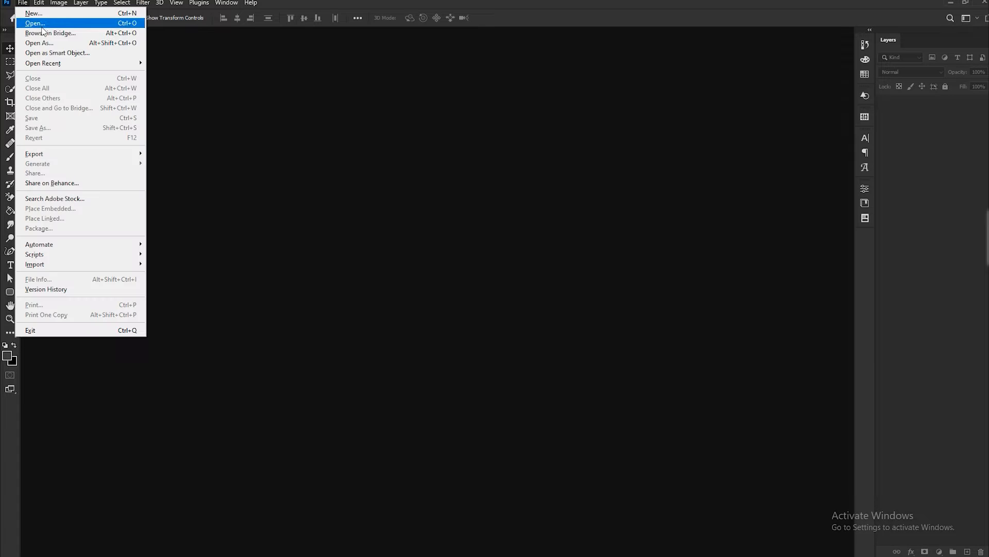
left_click(29, 23)
left_click(46, 201)
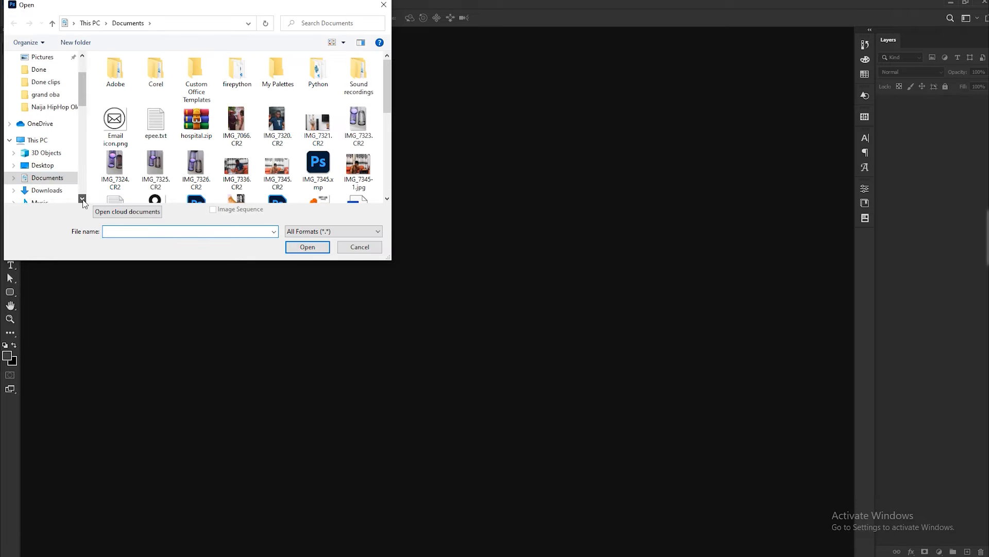
left_click(122, 94)
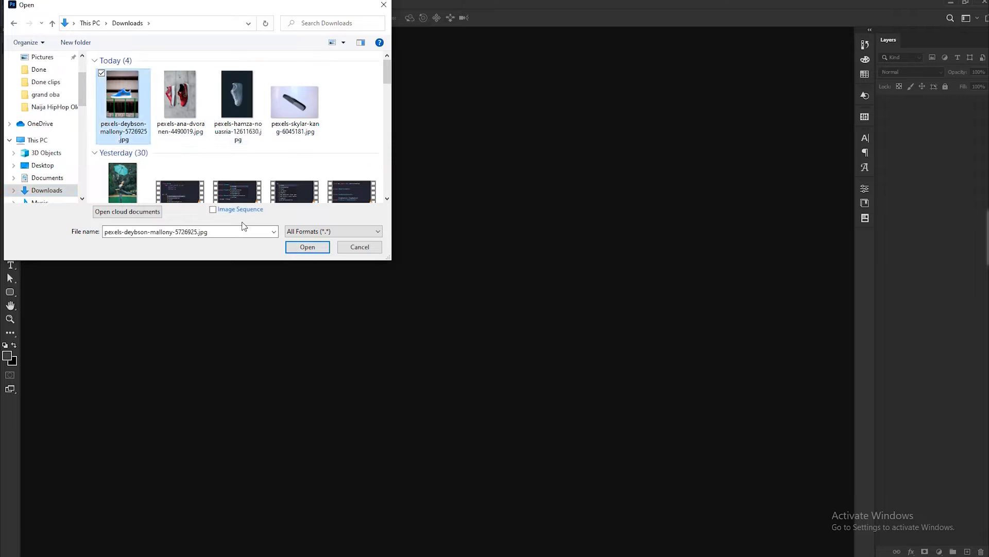
left_click(308, 247)
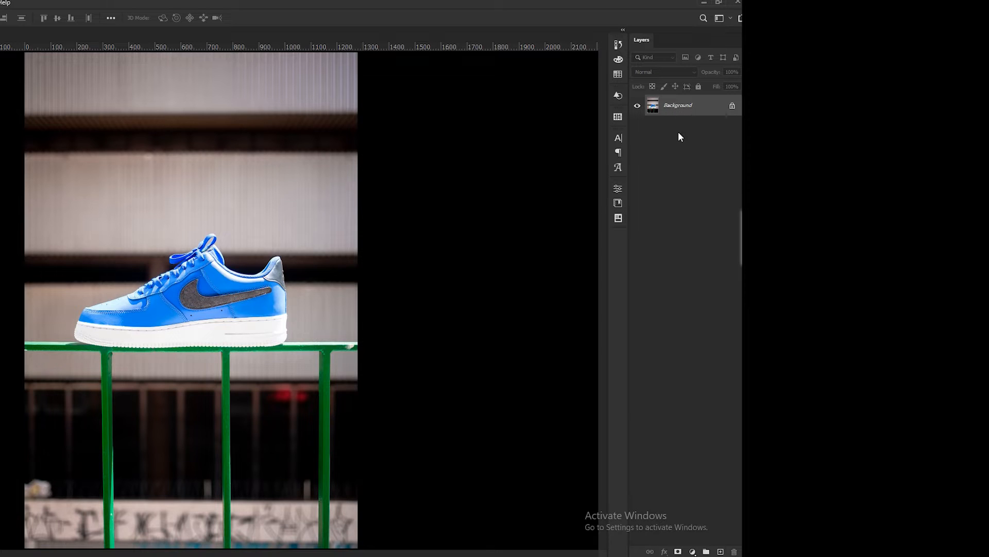
- Duplicate the background layer and select the subject on the copy
key("ctrl+j")
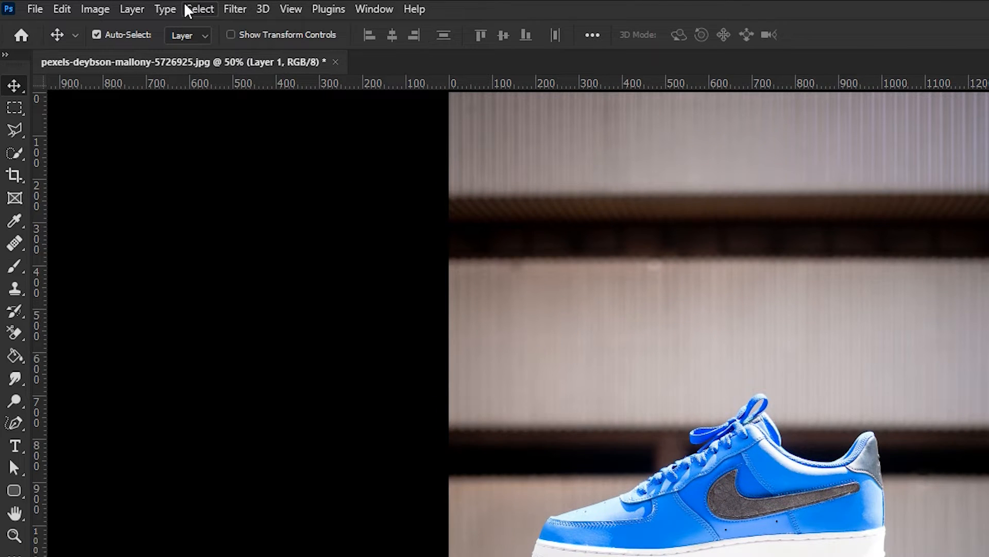
left_click(186, 9)
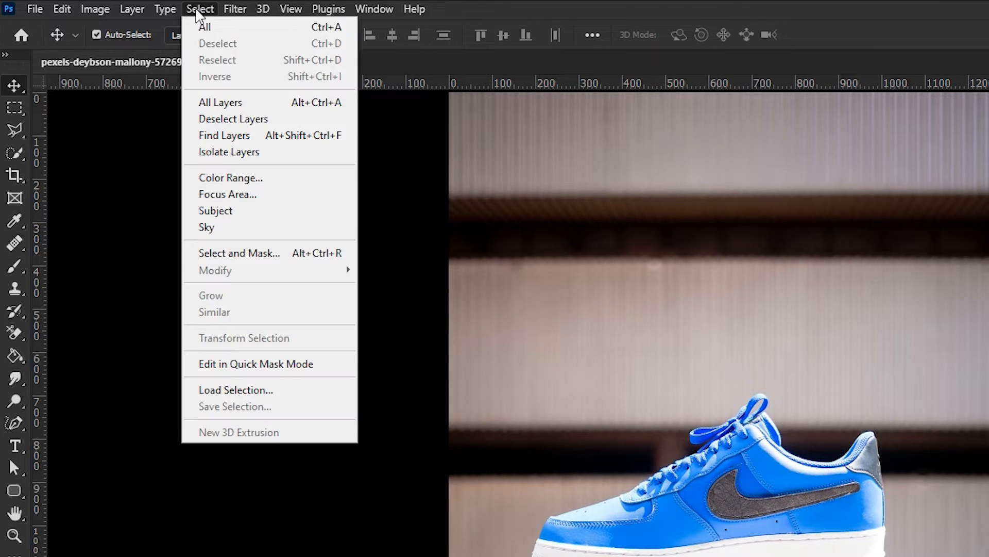
left_click(278, 215)
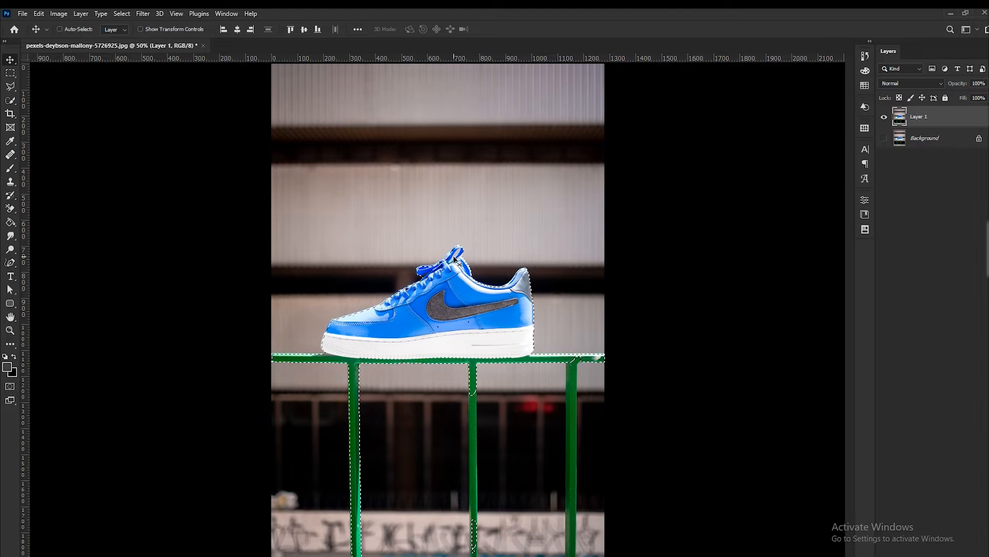
- Switch to the Quick Selection tool and subtract the left railing post from the subject selection
key("ctrl+d")
key("ctrl+equal")
key("ctrl+equal")
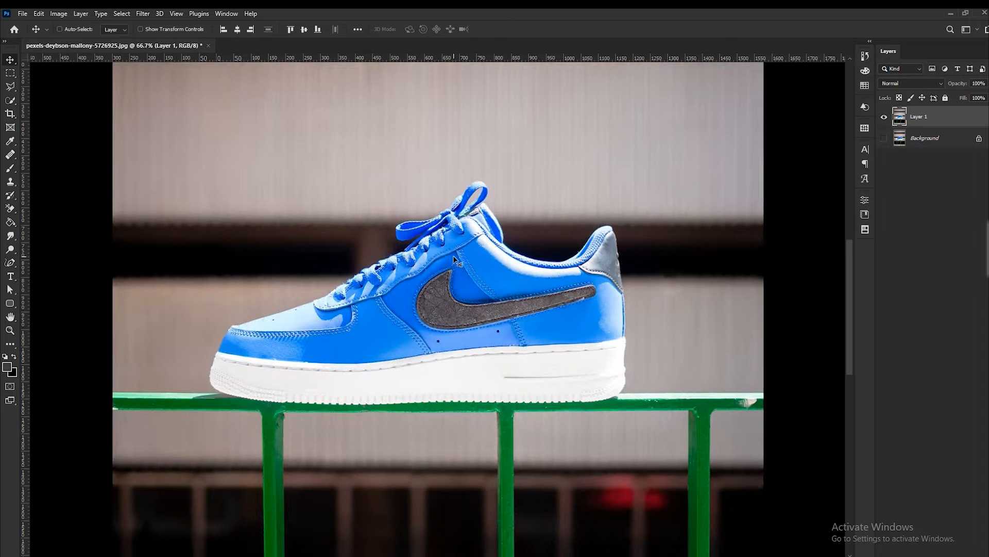
key("ctrl+equal")
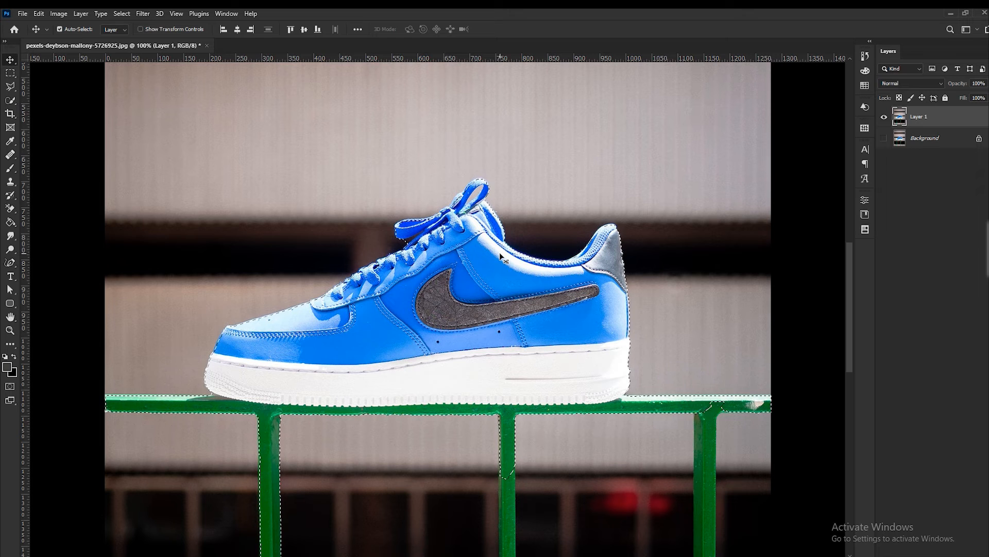
key("l")
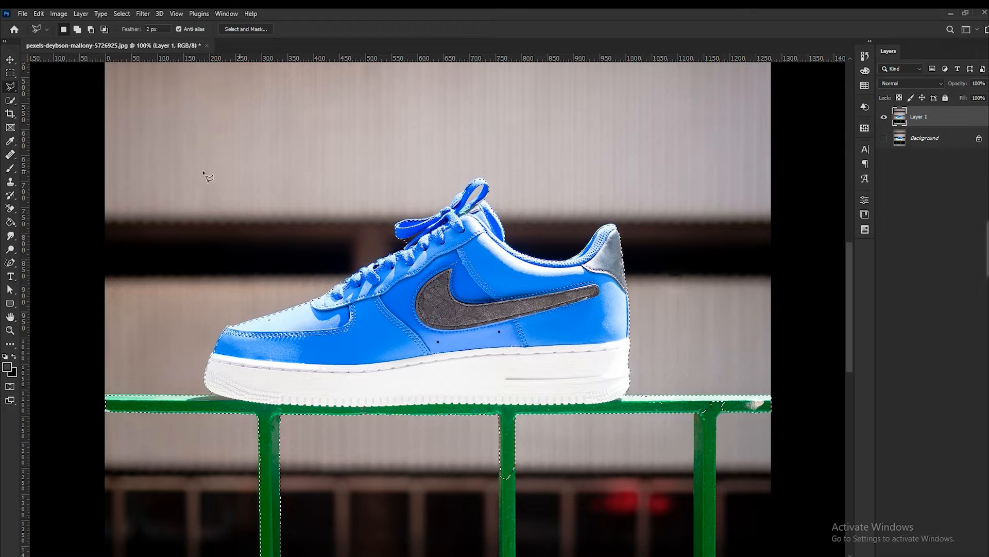
left_click(14, 85)
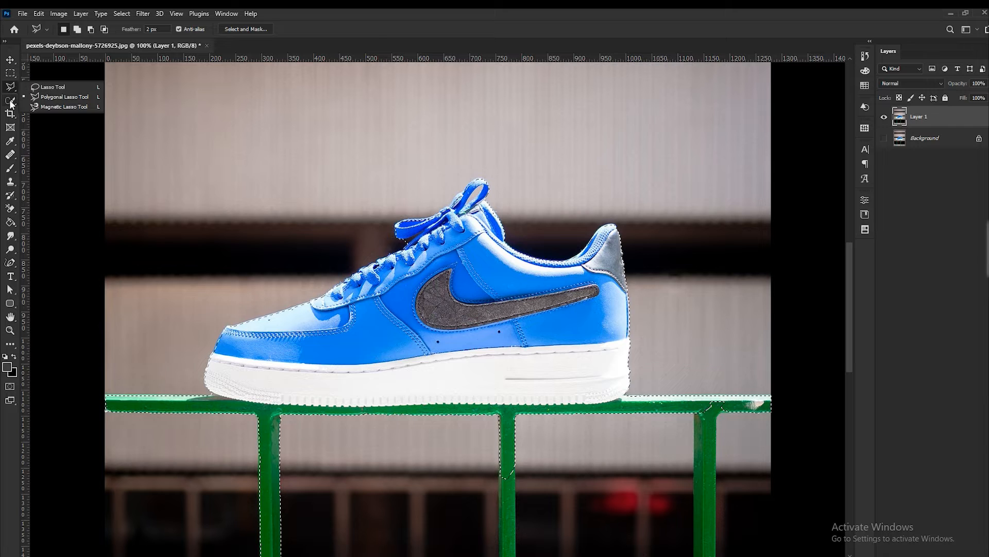
left_click(12, 100)
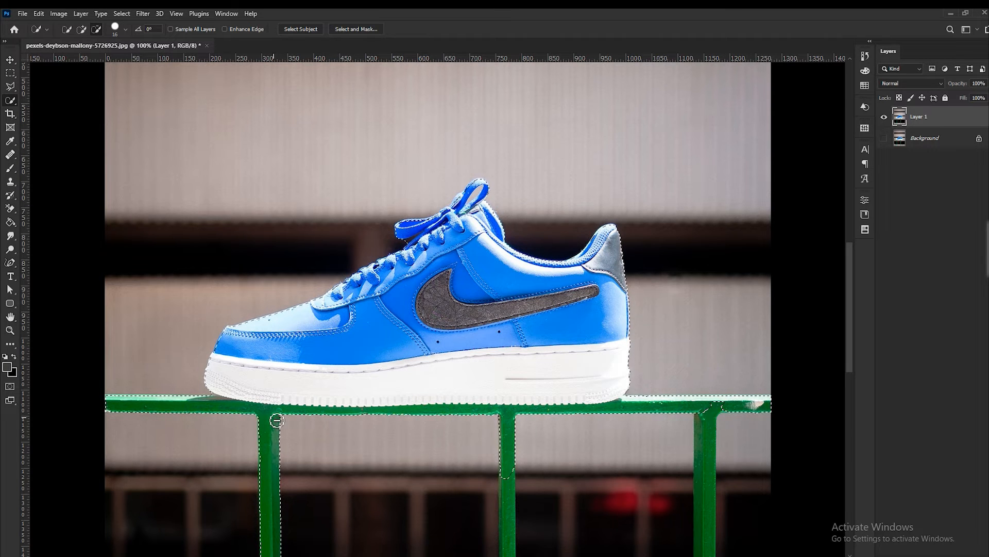
left_click_drag(274, 418, 267, 438)
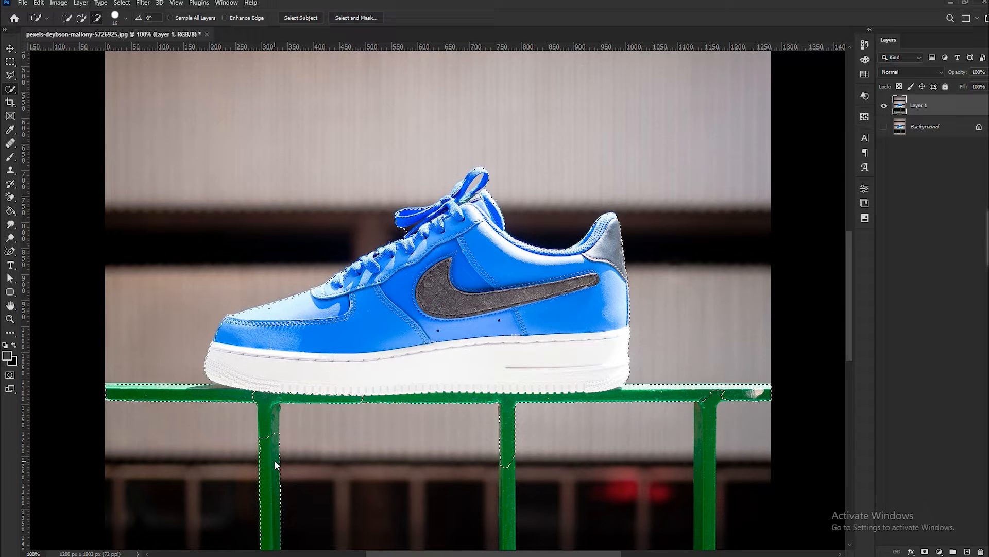
- Subtract the remaining green railing posts and top rail from the selection
left_click(275, 460)
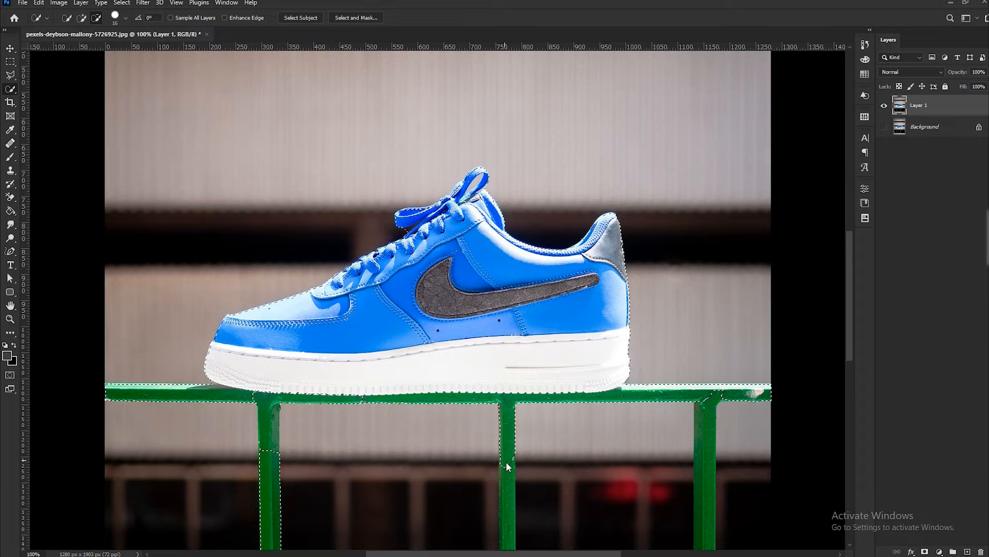
left_click(476, 400)
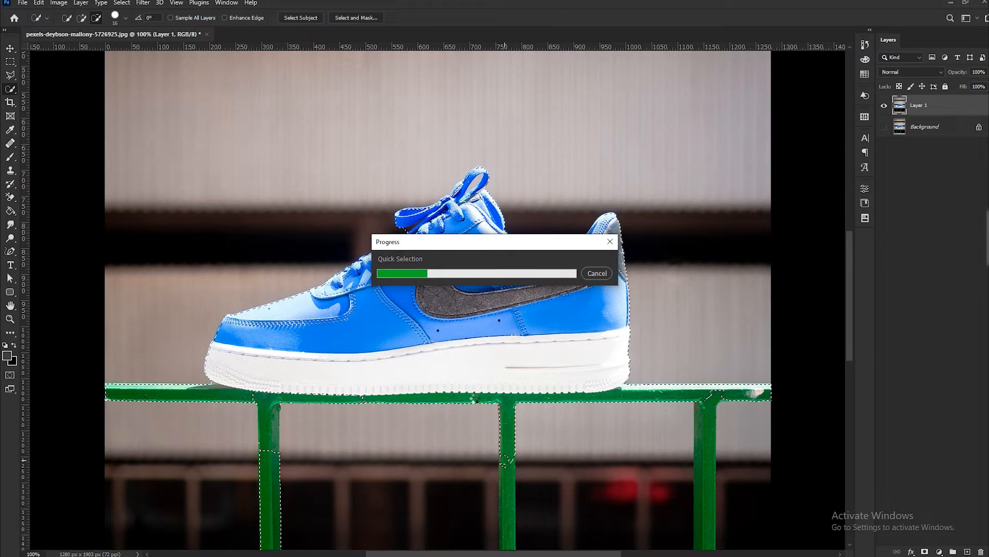
key("ctrl+minus")
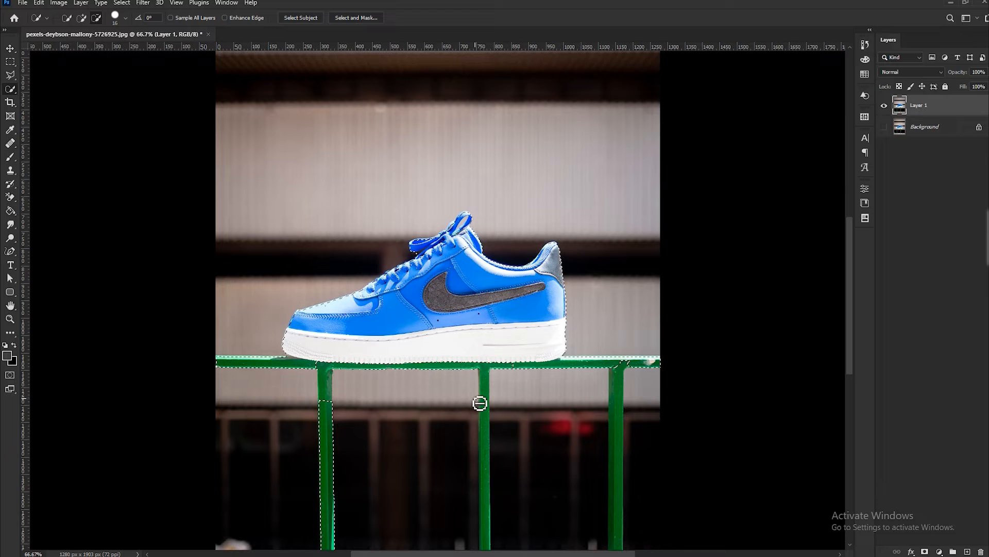
left_click_drag(320, 401, 331, 441)
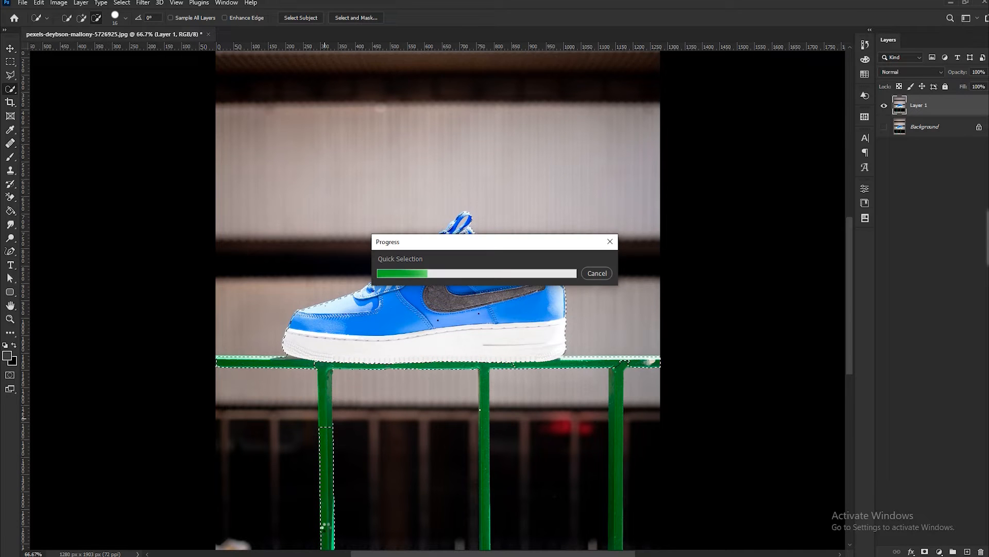
left_click_drag(324, 464, 334, 507)
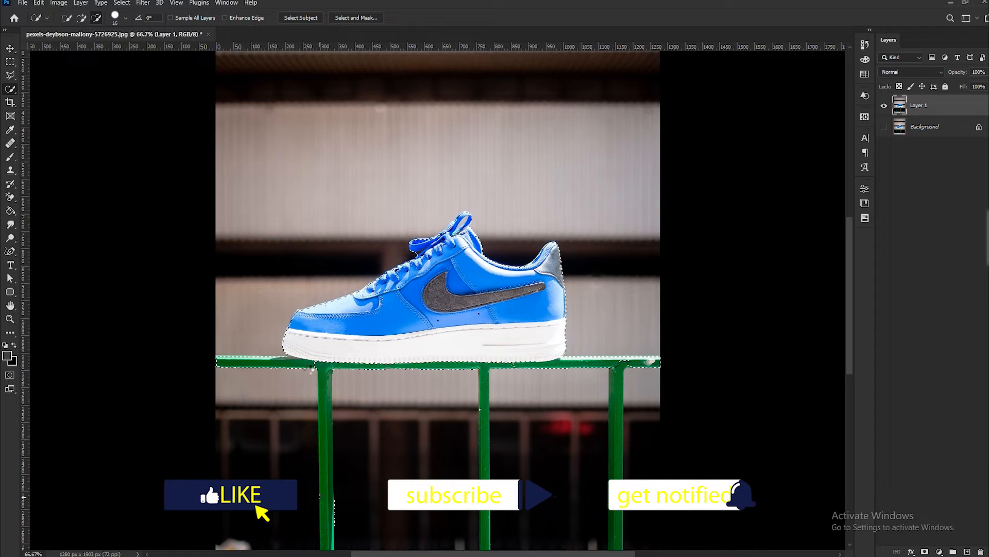
left_click_drag(658, 361, 534, 376)
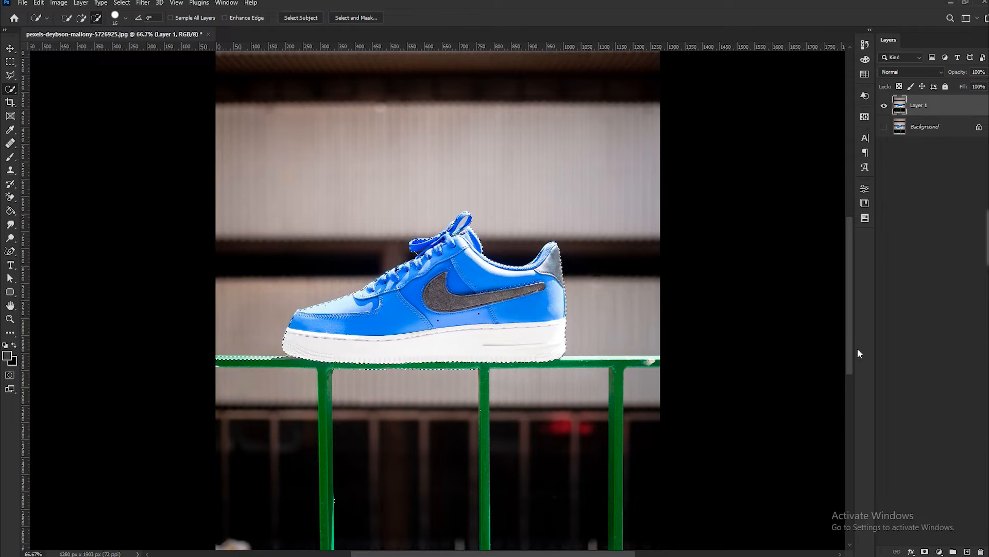
scroll(479, 375, "down", 5)
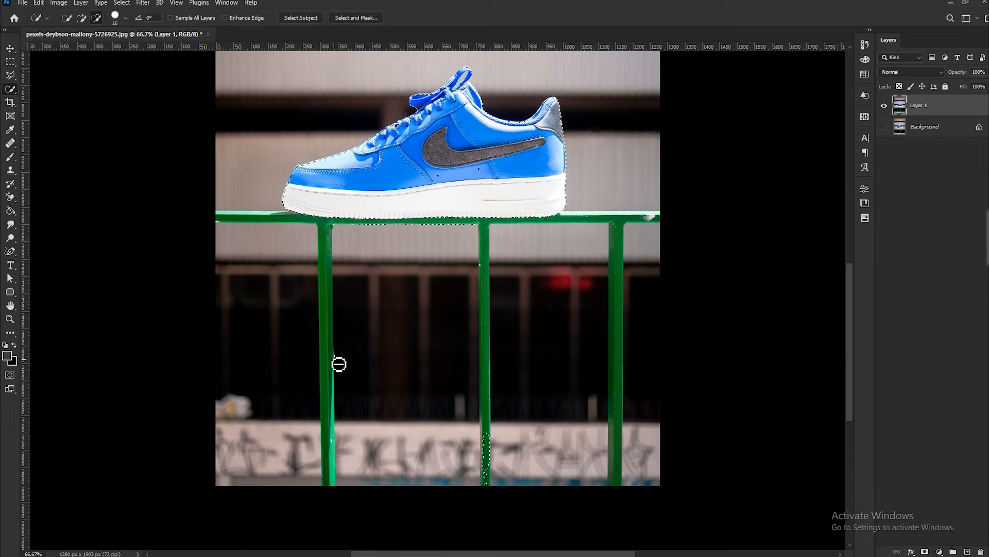
left_click_drag(482, 271, 486, 465)
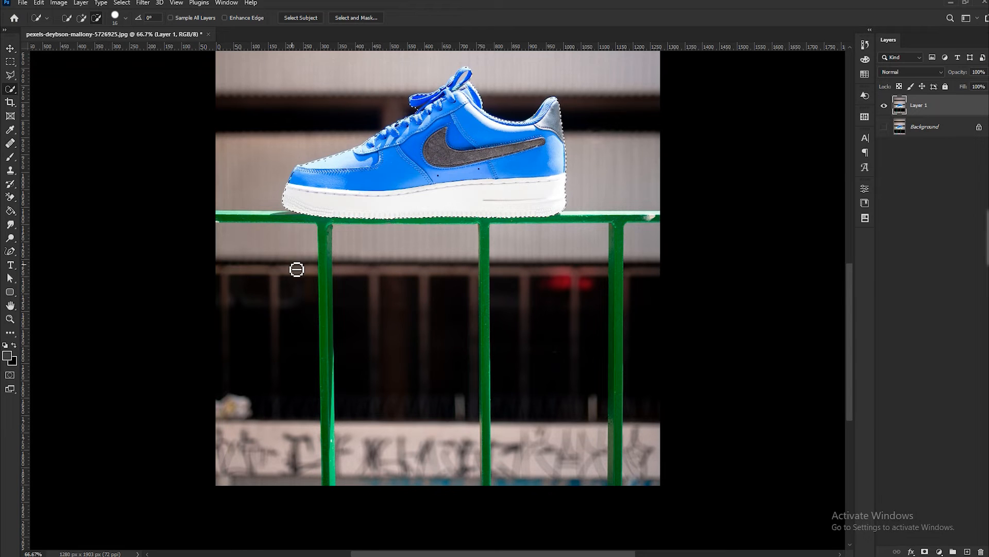
- Set the Quick Selection brush size to 7 and subtract the background gap near the shoe's laces
key("ctrl+plus")
key("ctrl+plus")
key("ctrl+minus")
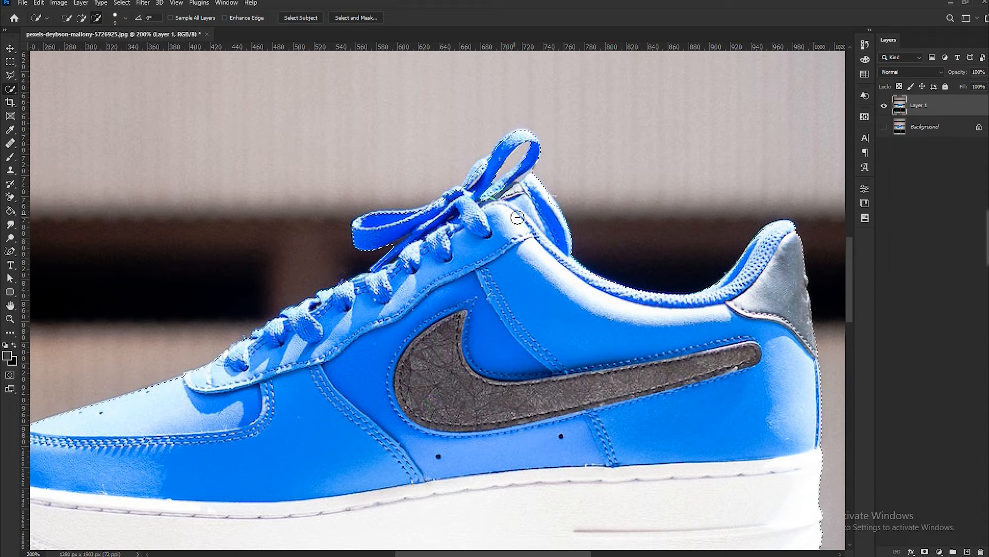
left_click(124, 19)
type("7")
left_click_drag(504, 189, 491, 198)
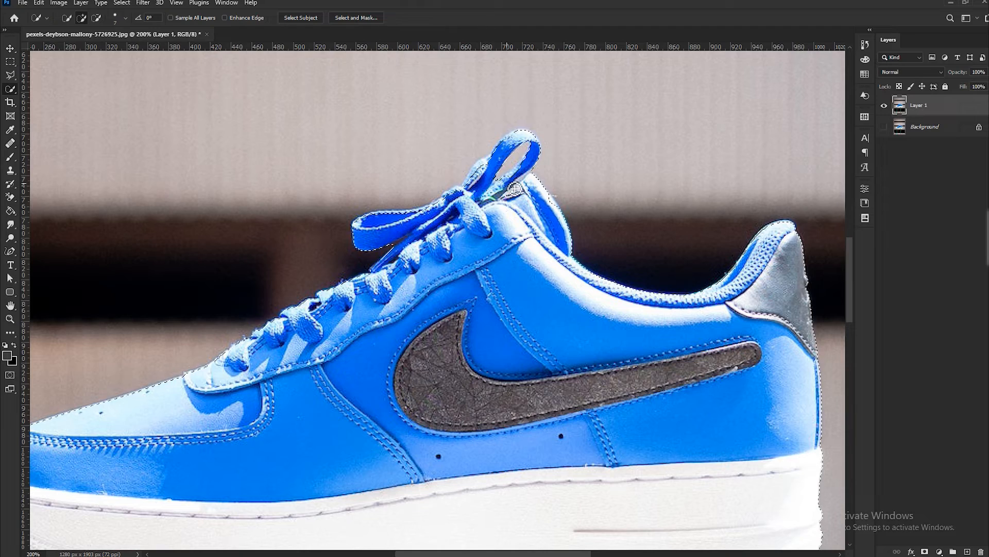
key("ctrl+minus")
key("ctrl+minus")
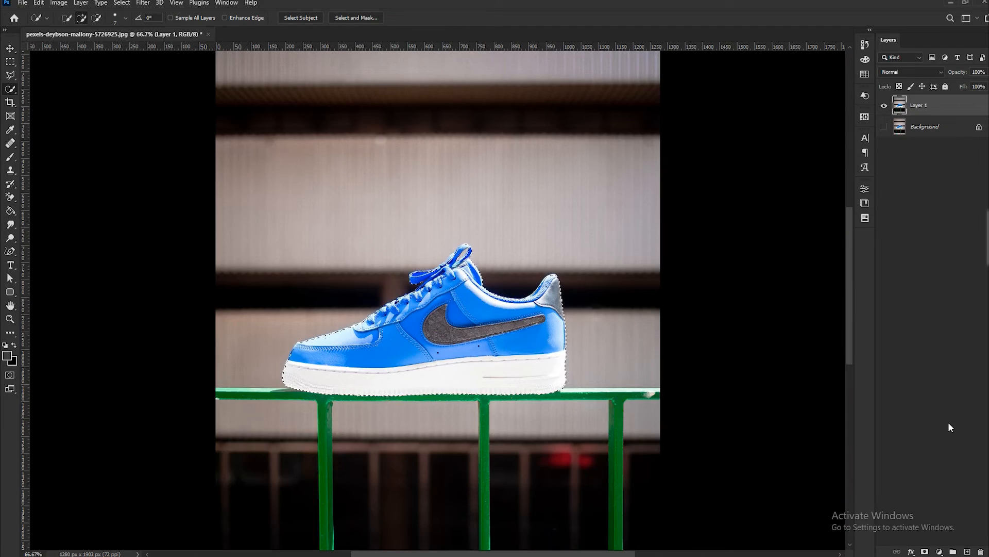
- Add a layer mask from the selection to the duplicated layer, hiding the background
left_click(925, 552)
scroll(849, 268, "up", 2)
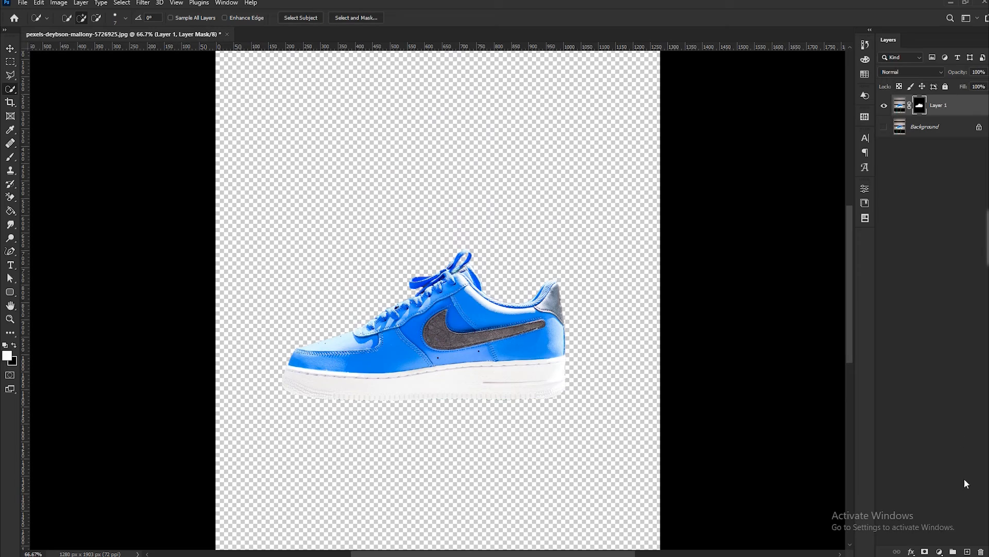
- Add a Solid Color fill layer above the Background in a yellow of about d8ce13
left_click(929, 135)
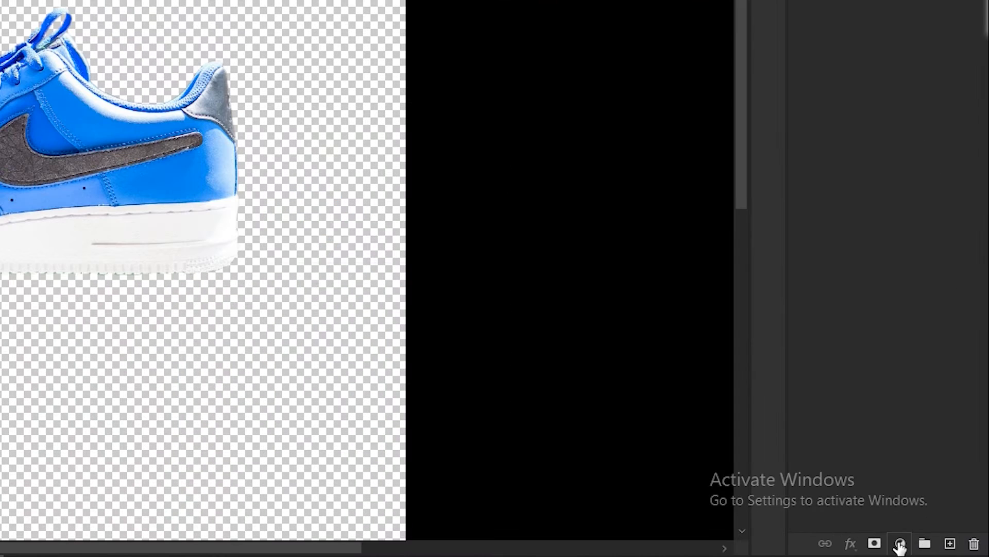
left_click(939, 551)
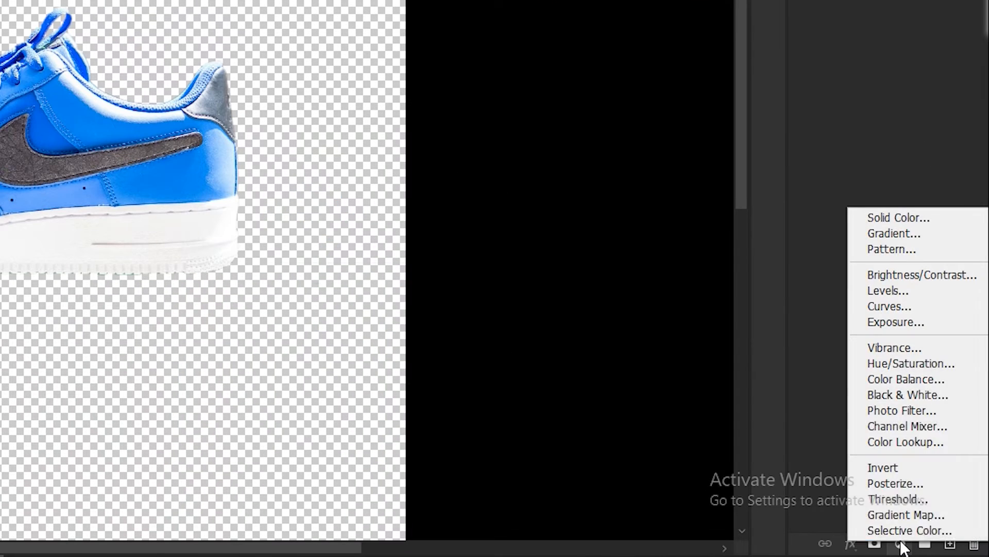
left_click(909, 220)
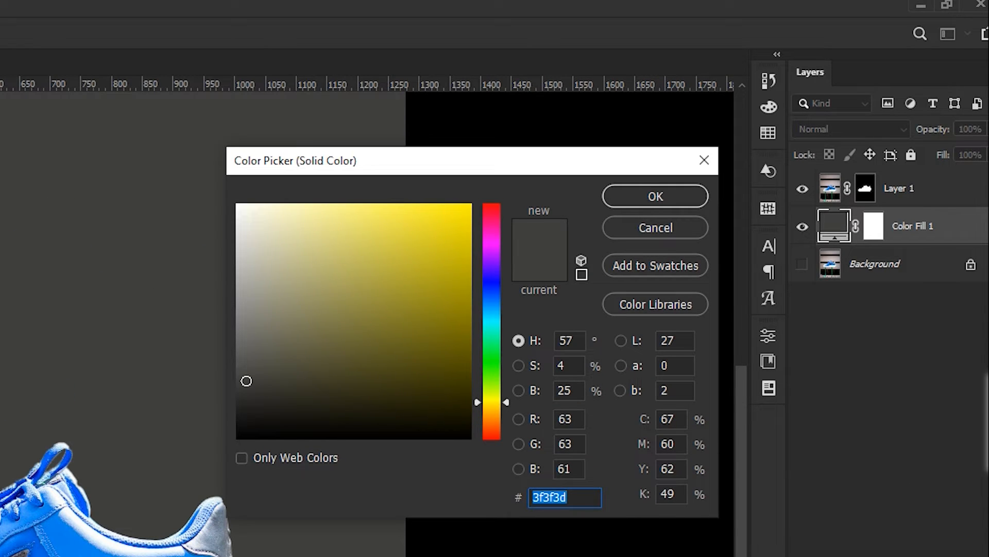
mouse_move(449, 300)
left_mouse_down()
mouse_move(428, 372)
mouse_move(433, 314)
mouse_move(465, 240)
left_mouse_up()
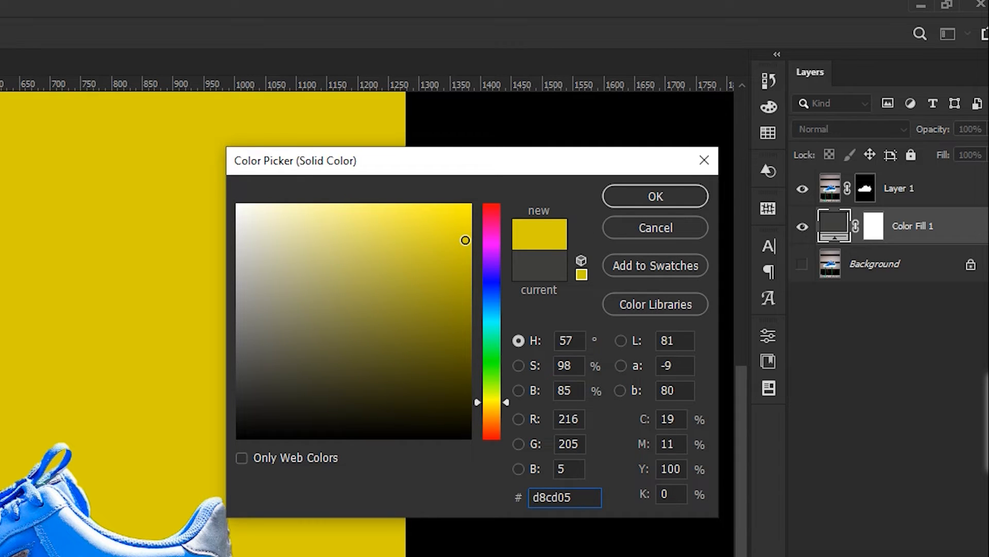
left_click_drag(459, 240, 450, 240)
left_click(645, 194)
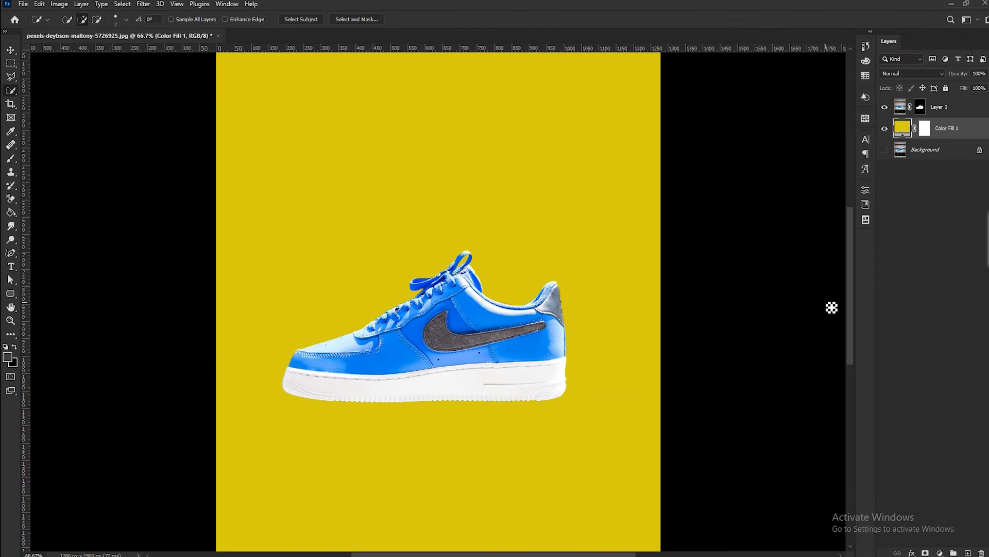
left_click_drag(849, 269, 849, 315)
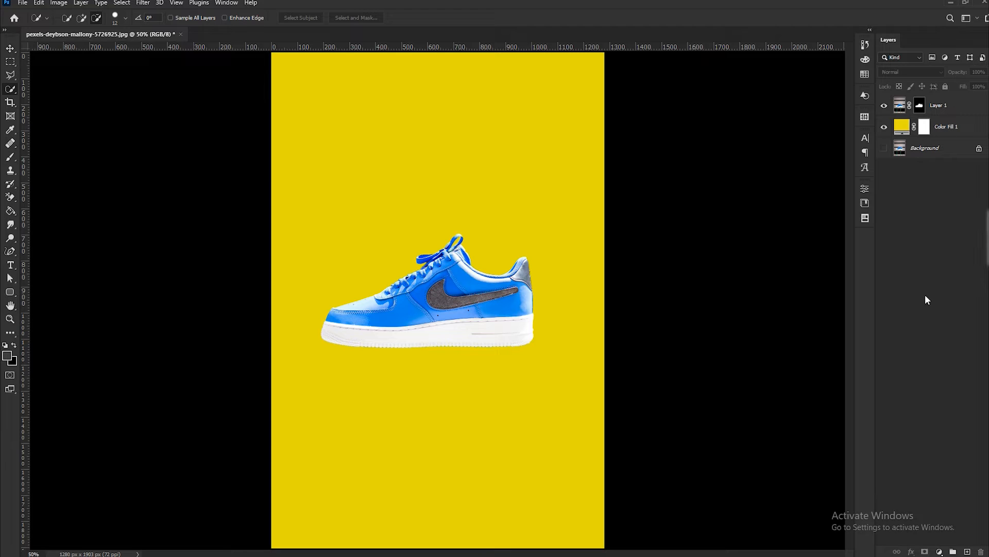
- Create a new empty layer and pick the Soft Round brush at 1049 px with a flattened tip
left_click(968, 552)
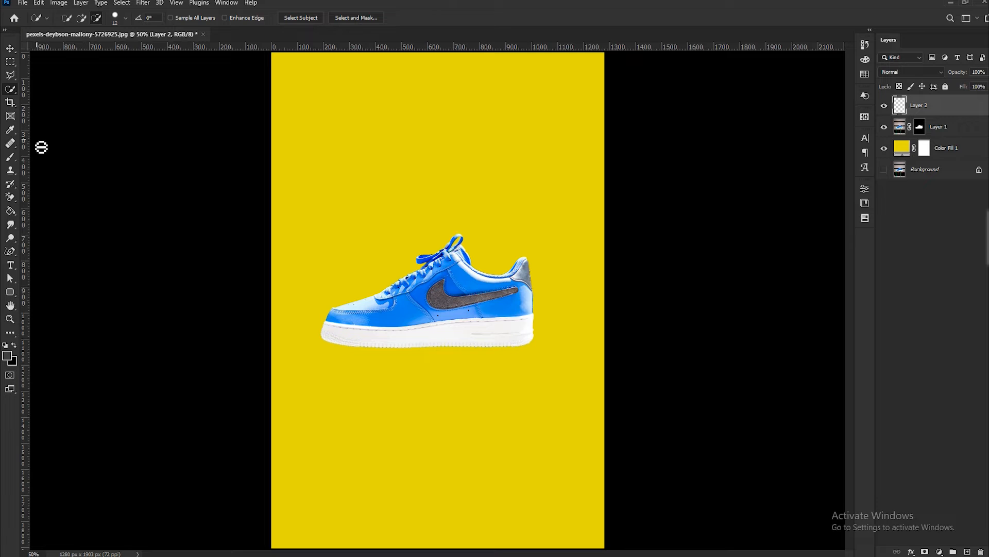
key("b")
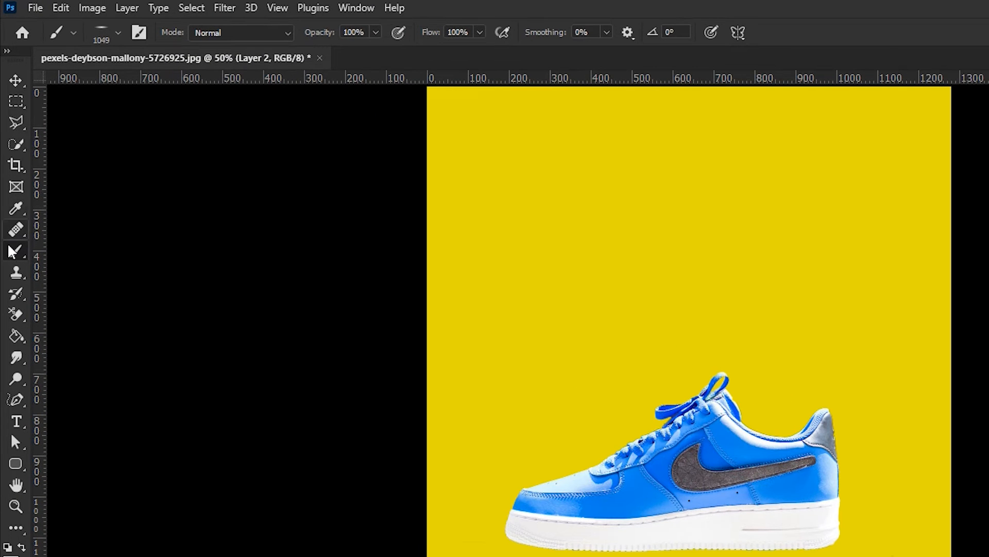
left_click(118, 32)
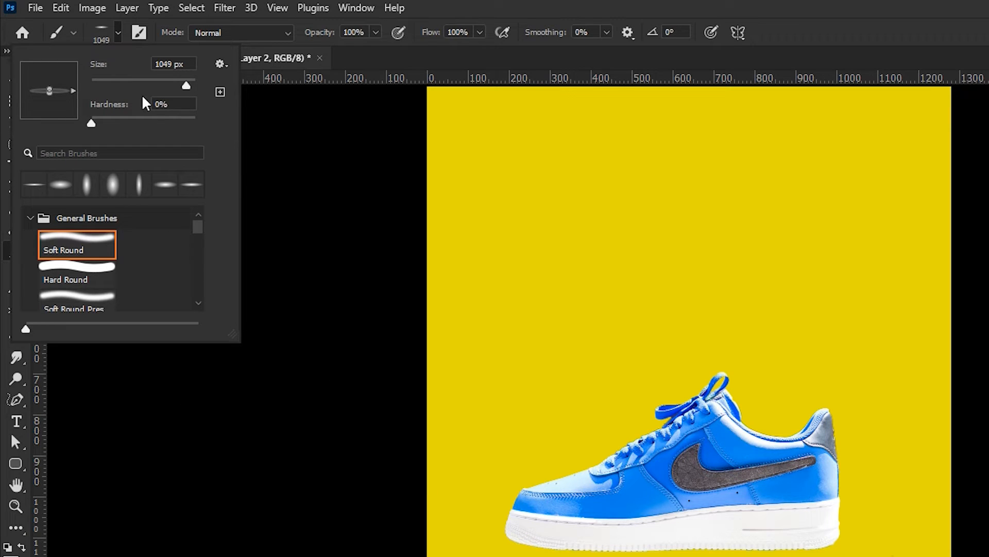
left_click_drag(52, 98, 49, 110)
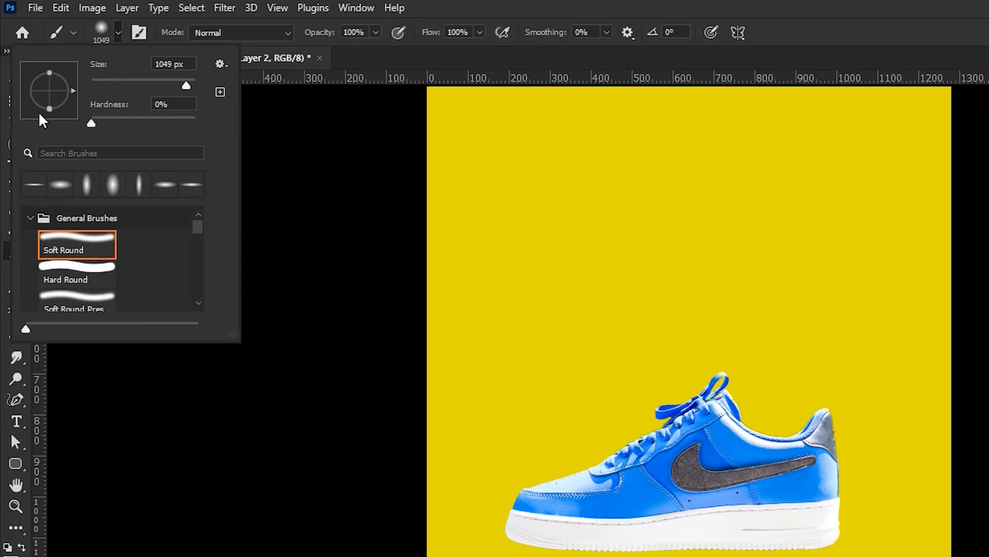
left_click(572, 274)
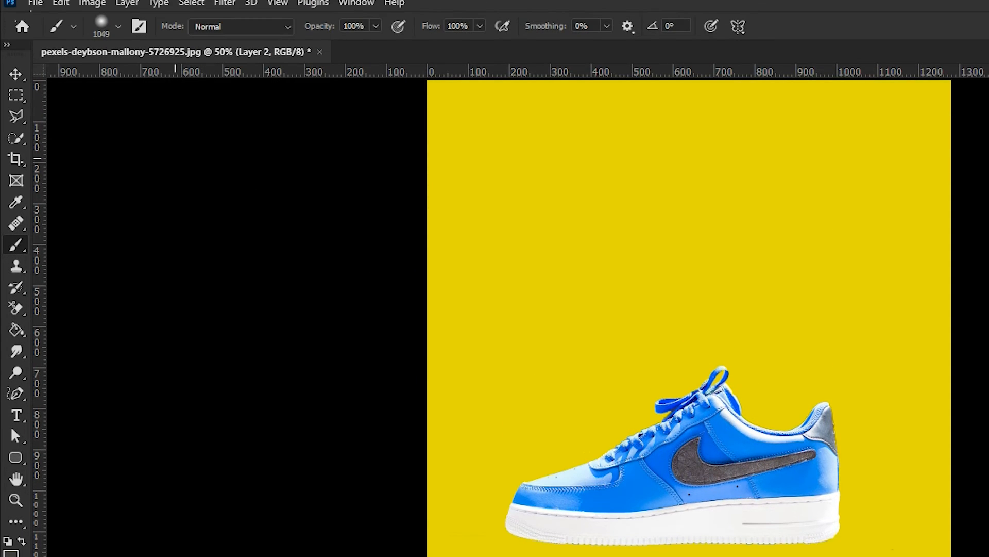
- Readjust the brush tip's roundness and undo the trial shadow stroke below the sneaker
left_click(74, 27)
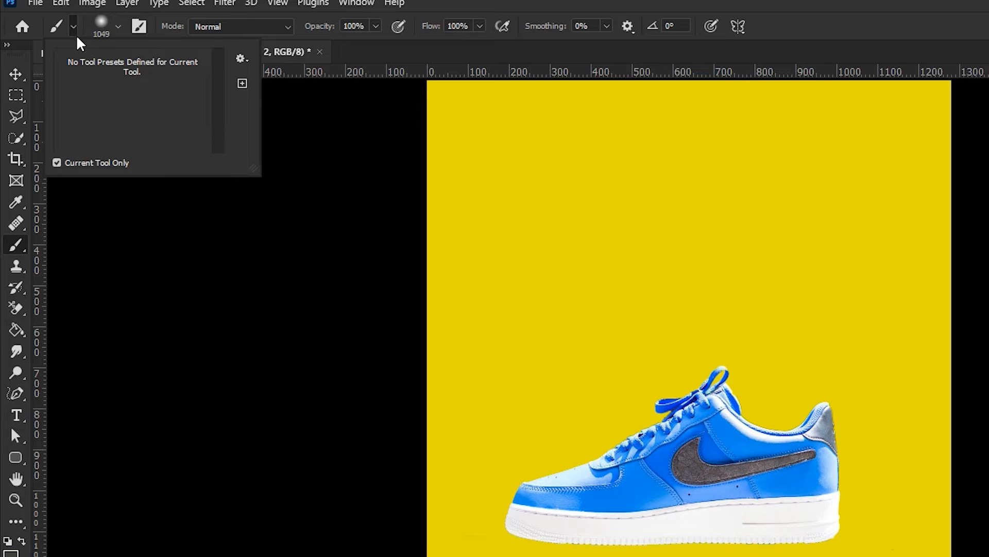
left_click(118, 28)
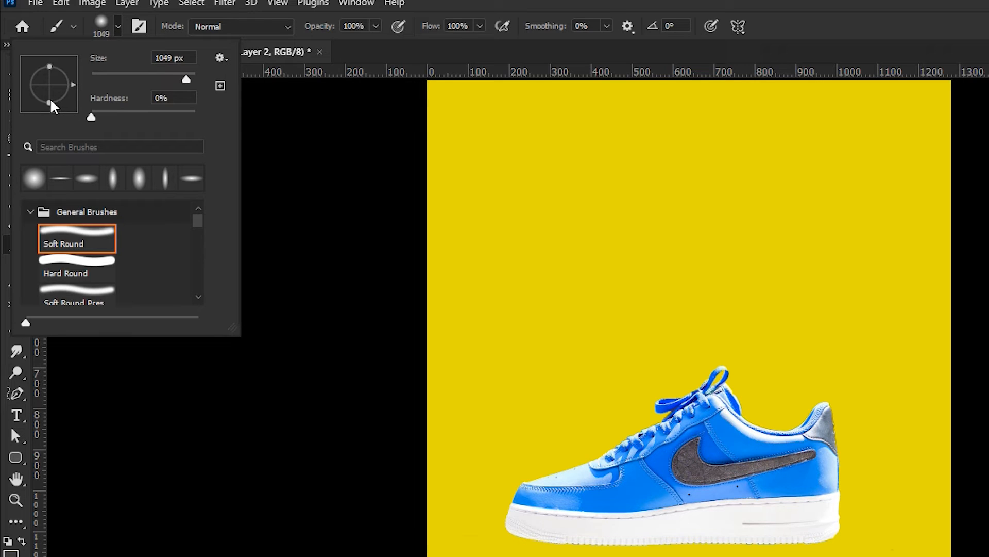
left_click_drag(50, 89, 50, 86)
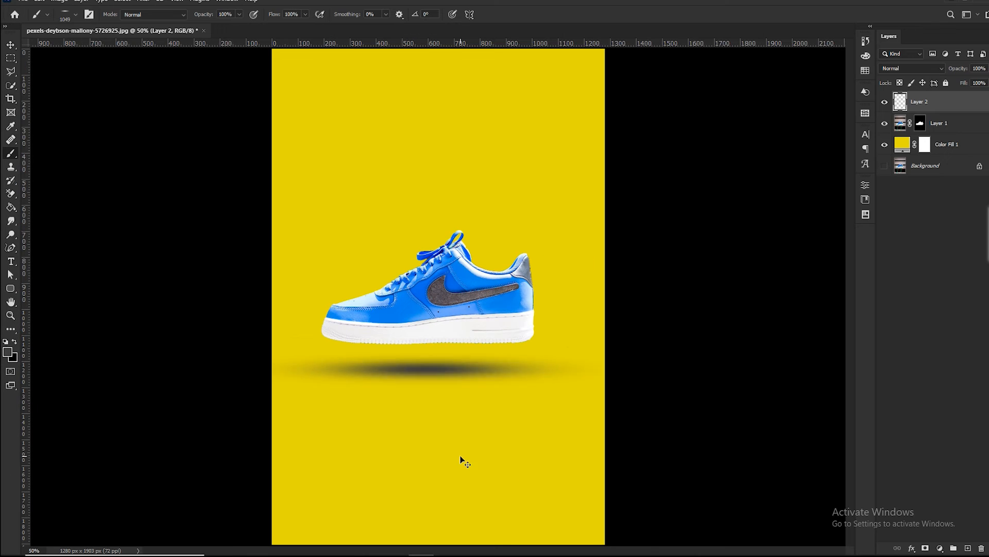
key("ctrl+z")
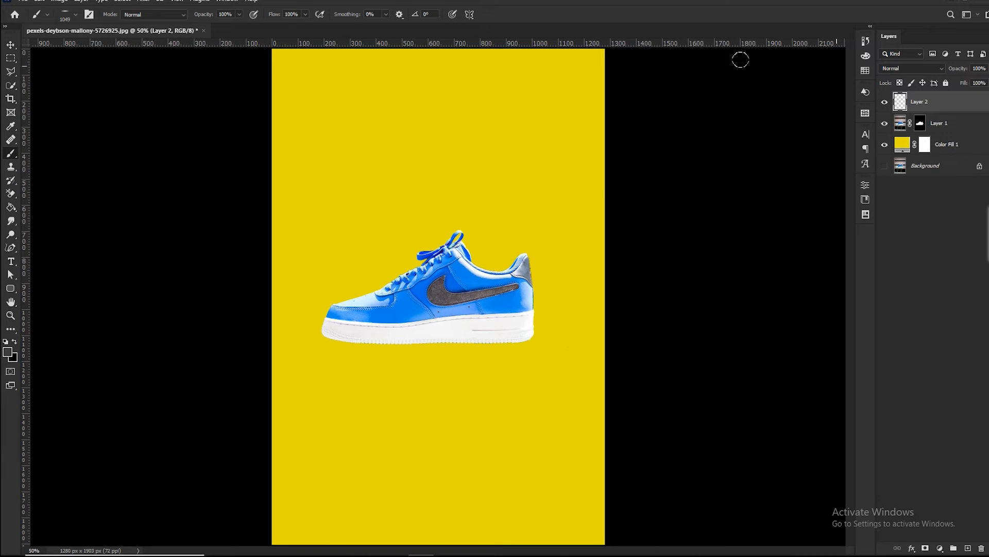
- Pick a dark olive foreground color and paint a flat soft shadow beneath the sneaker on the new layer
left_click(866, 56)
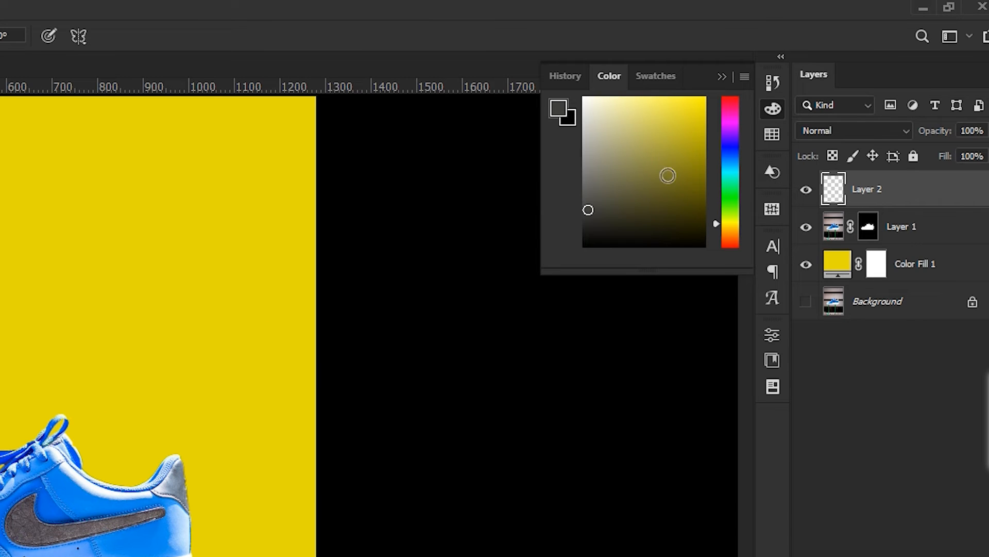
left_click(649, 192)
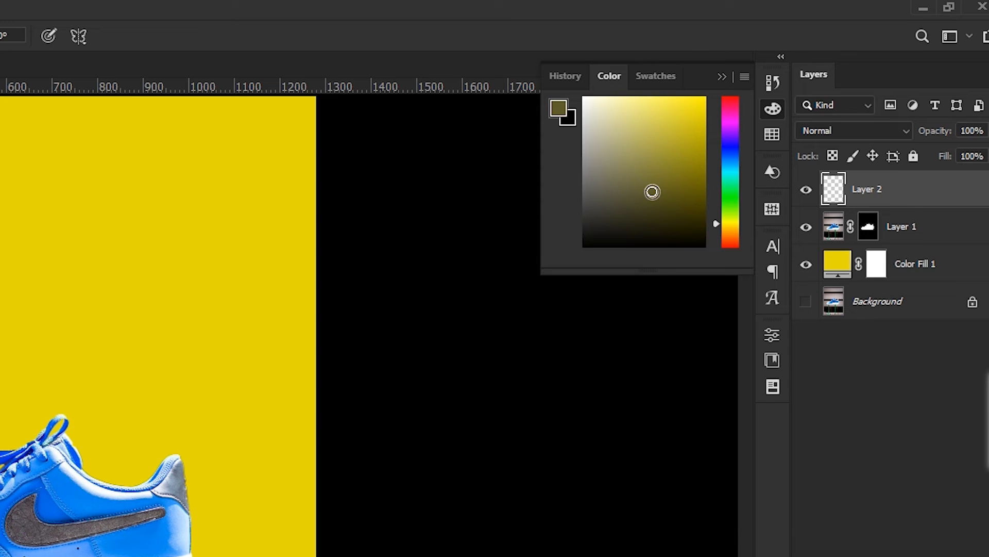
left_click(452, 403)
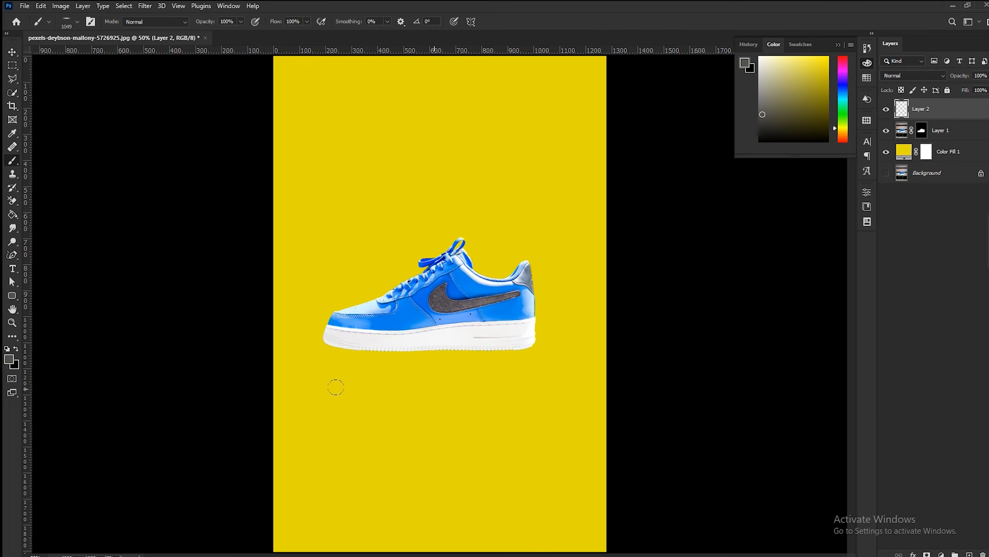
left_click(434, 388)
left_click(336, 387)
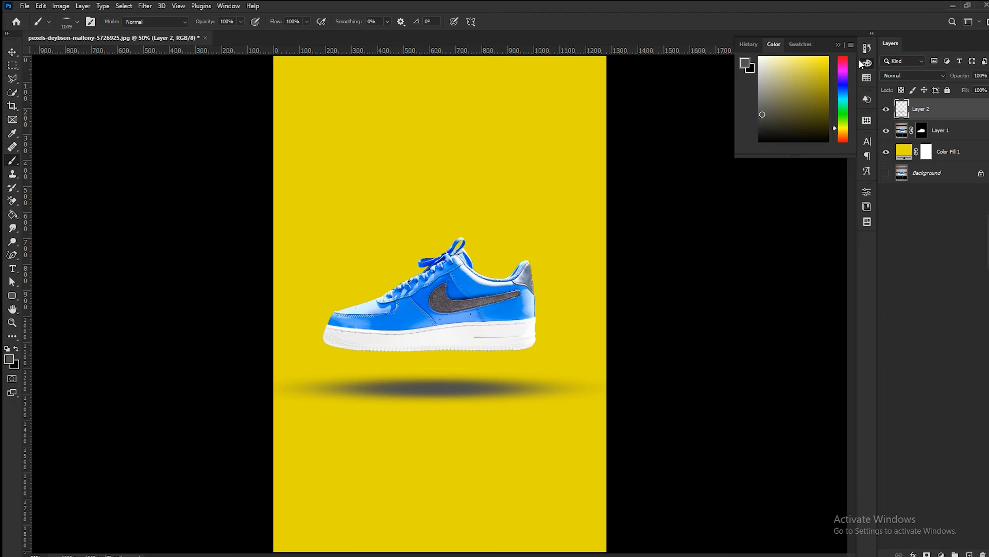
left_click(838, 44)
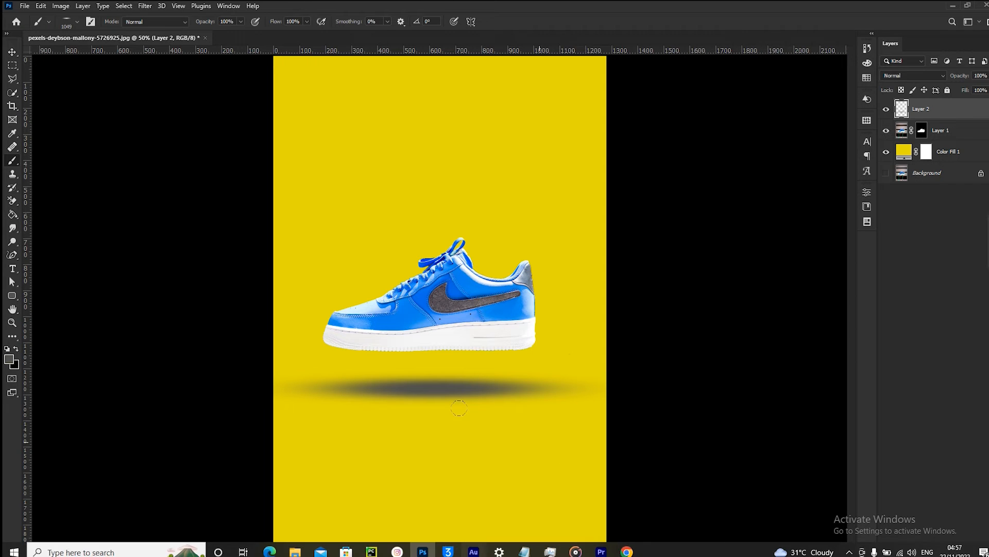
- Set the shadow layer's opacity to 46%
key("v")
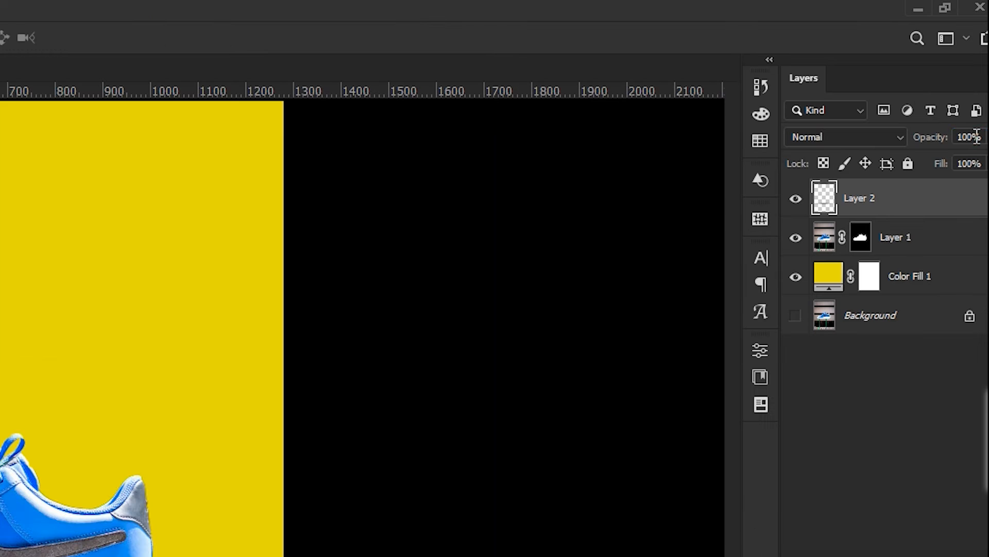
left_click(982, 72)
left_click(985, 137)
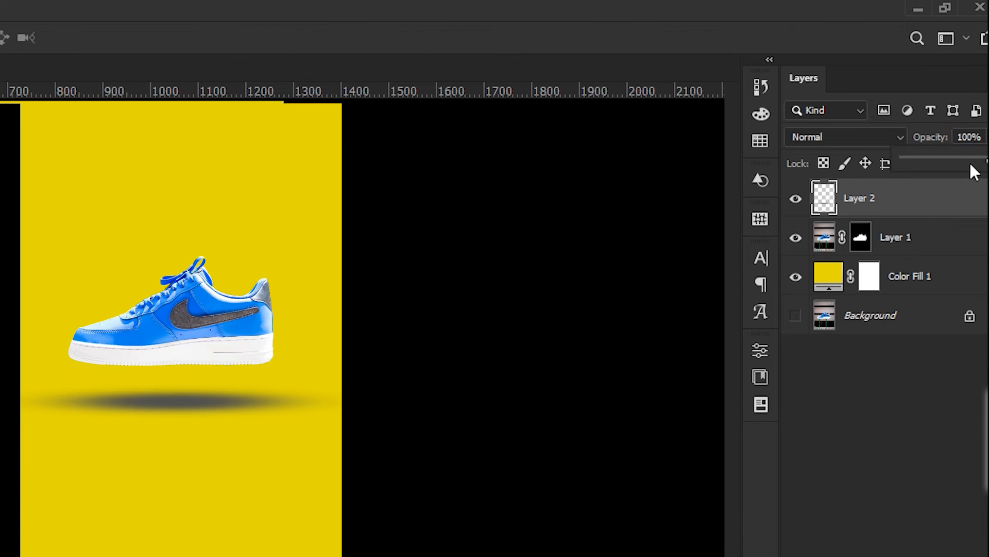
left_click_drag(986, 161, 938, 176)
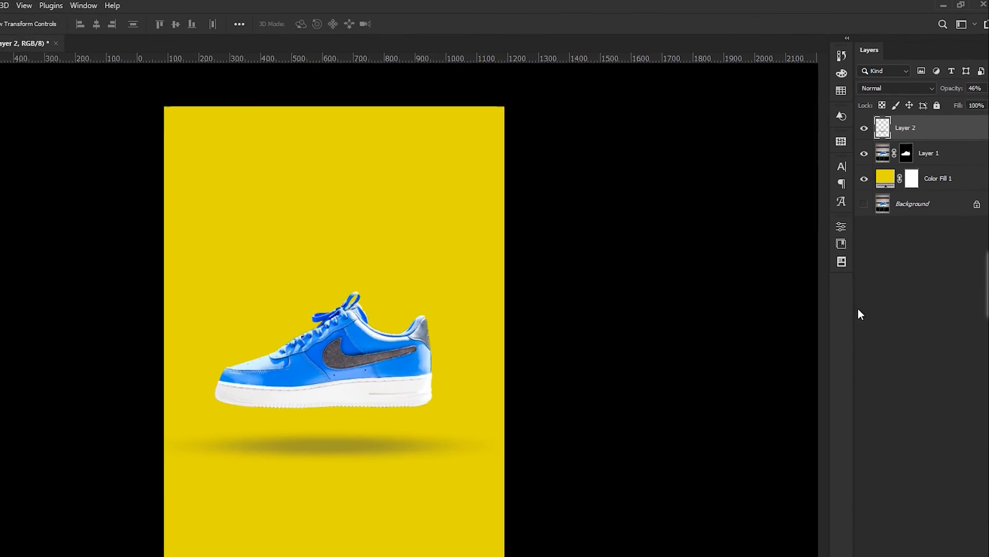
- Compare the shadow with the yellow Color Fill layer hidden and shown again
key("ctrl+minus")
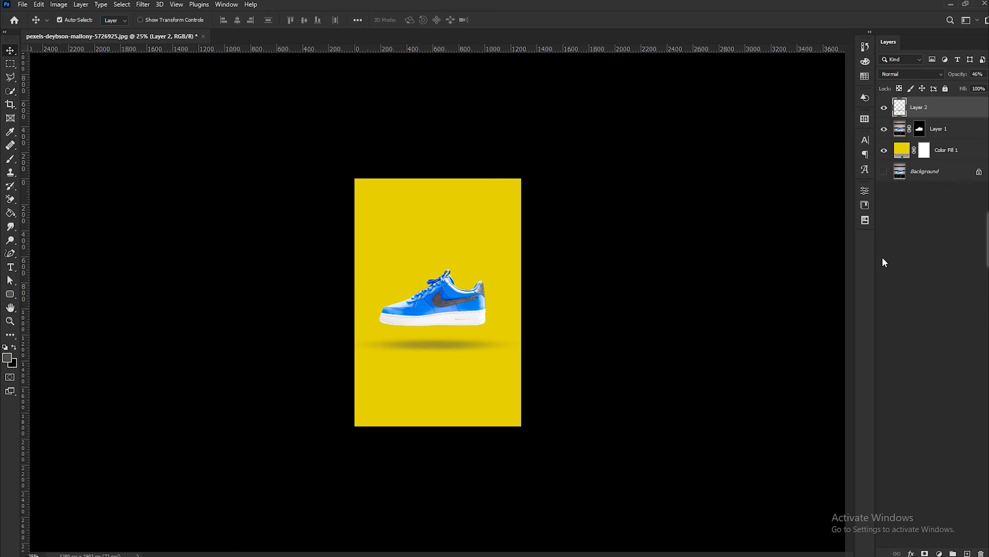
key("ctrl+plus")
key("ctrl+plus")
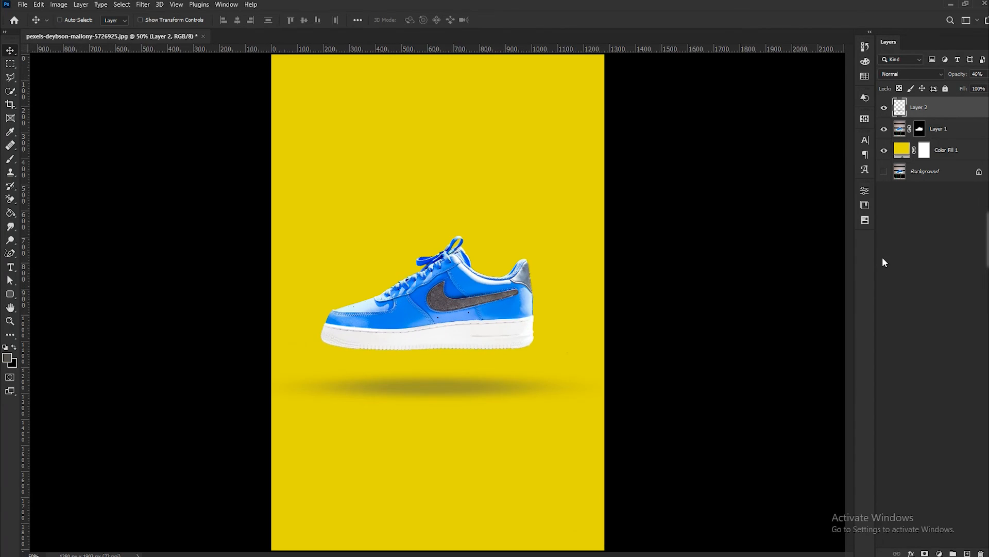
key("ctrl+minus")
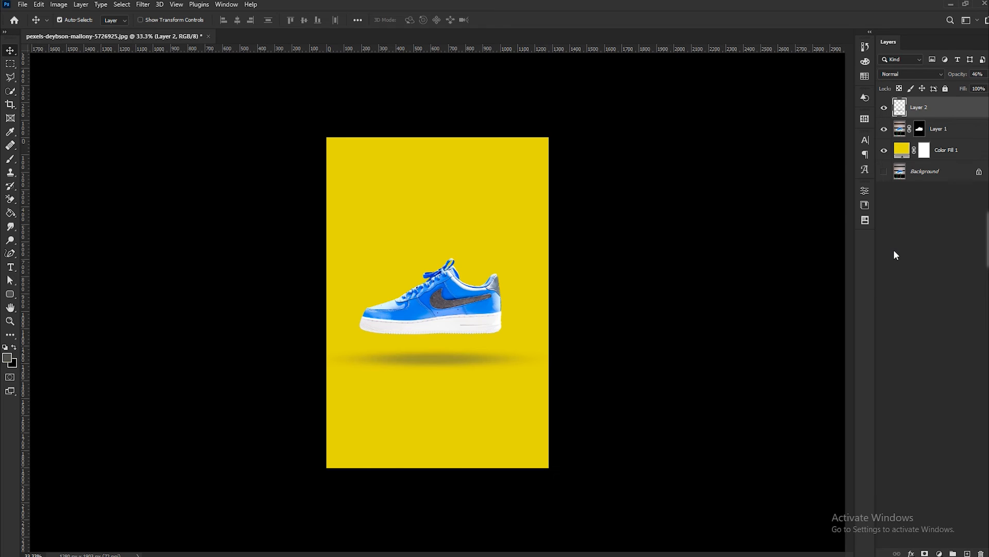
left_click(894, 246, "ctrl")
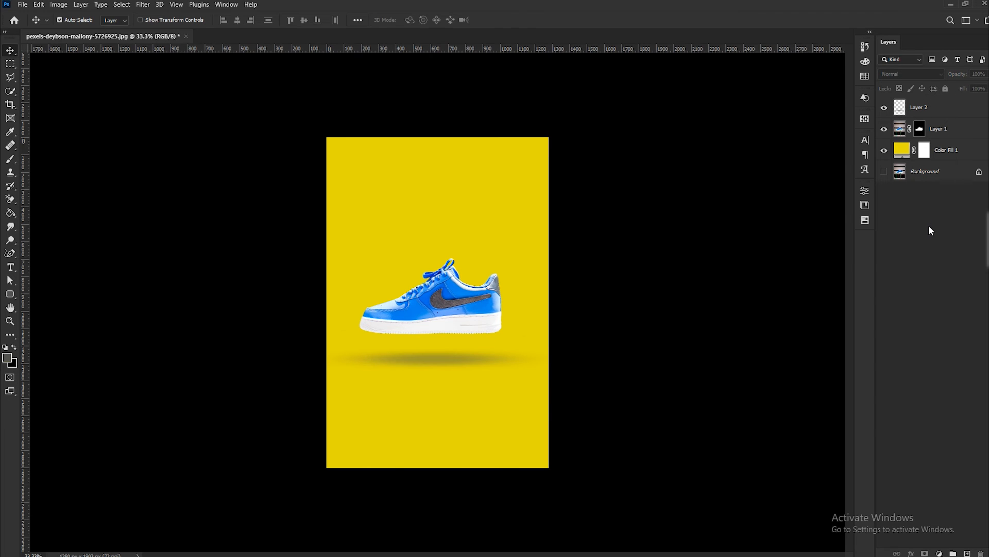
left_click(885, 151)
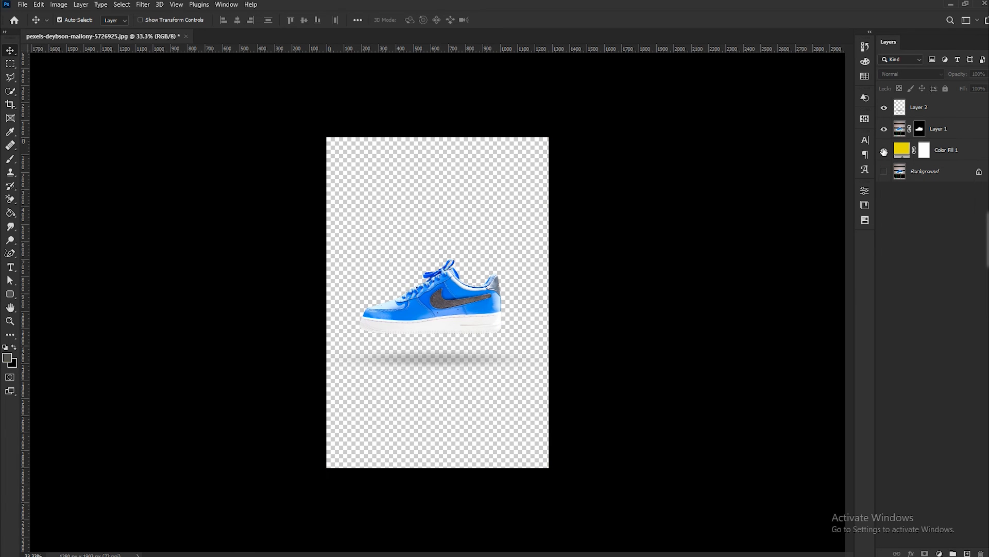
left_click(885, 151)
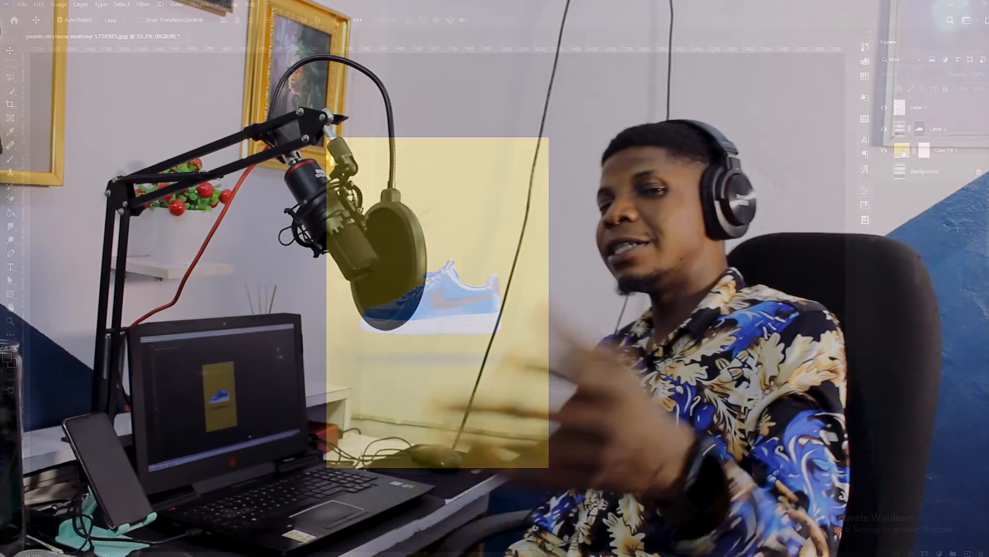